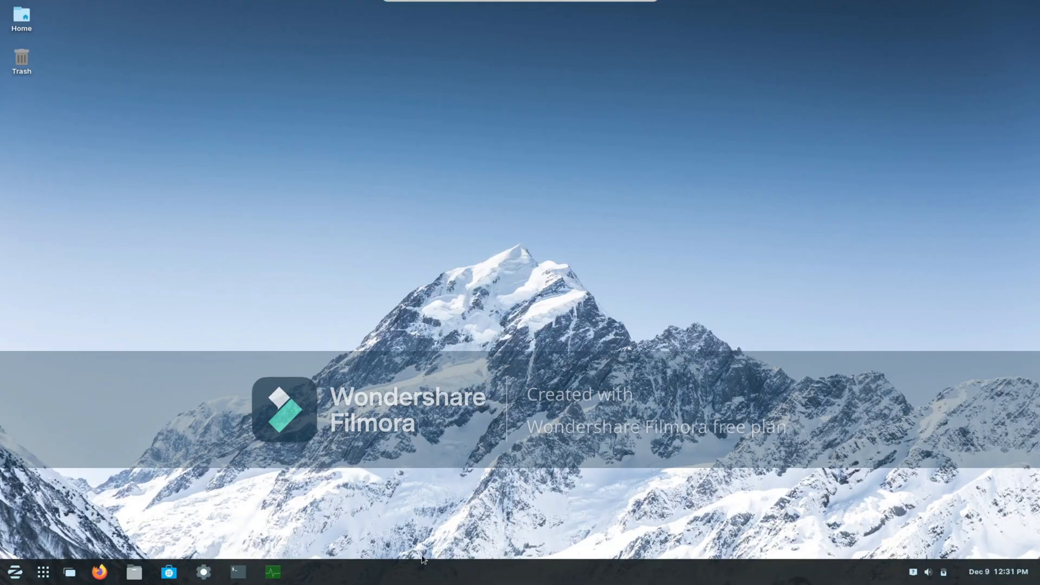
Launch Zorin Appearance from the applications menu search and move its window left
key("super")
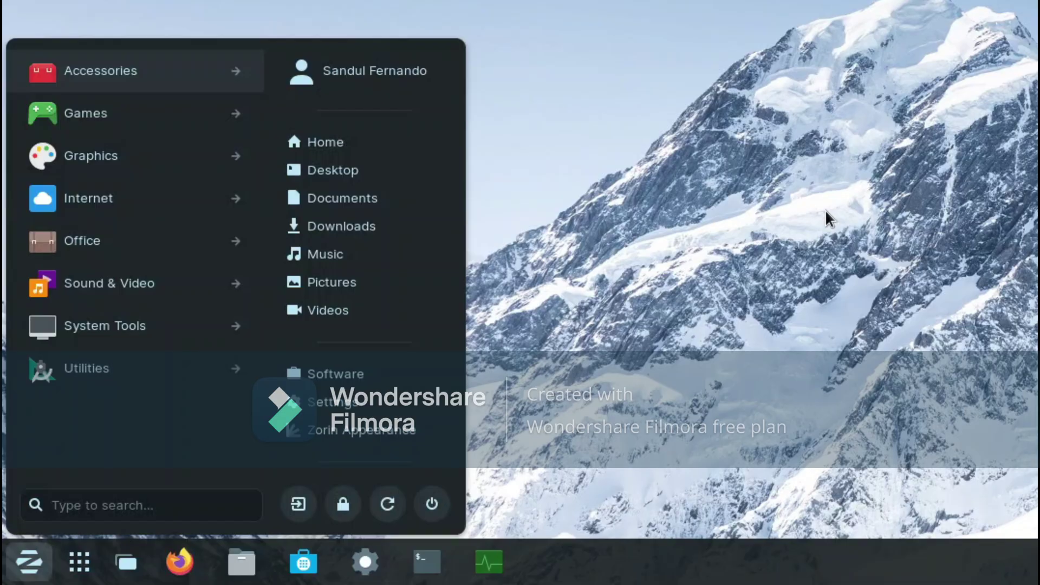
type("appe")
key("Escape")
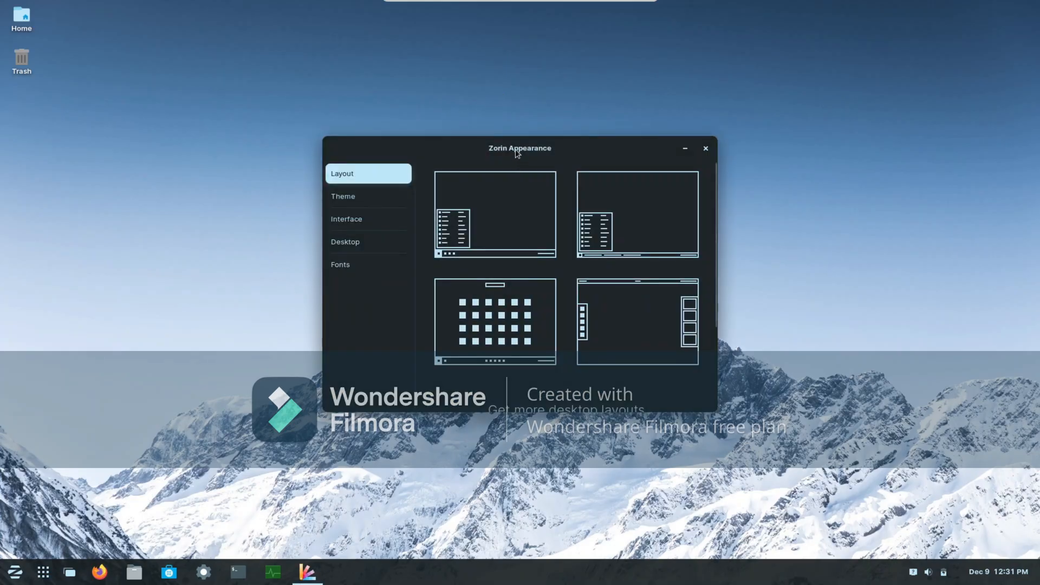
left_click_drag(716, 144, 533, 147)
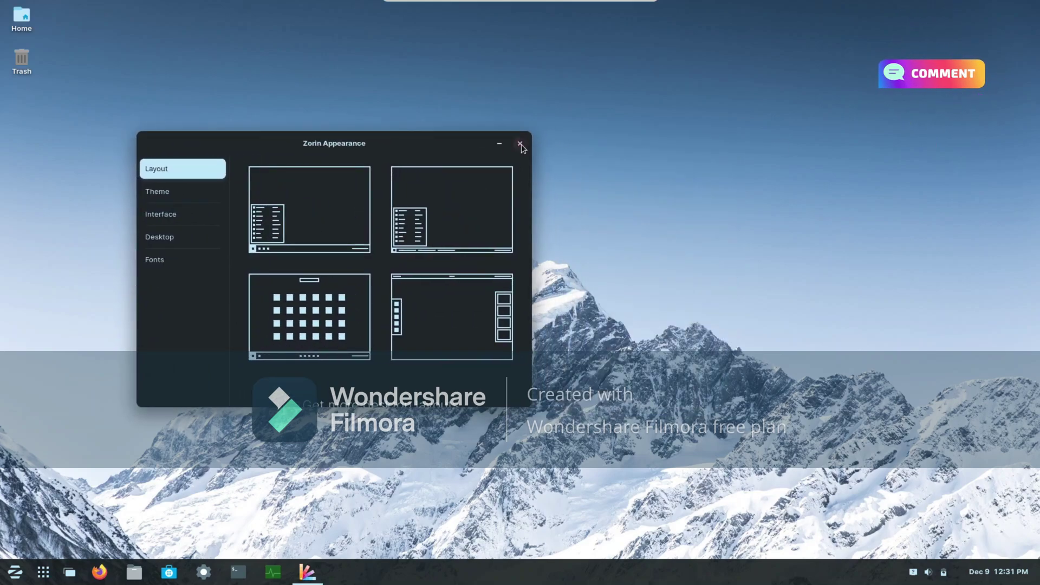
Close Zorin Appearance and bring up Zorin Taskbar settings on the Position tab, maximized
left_click(520, 144)
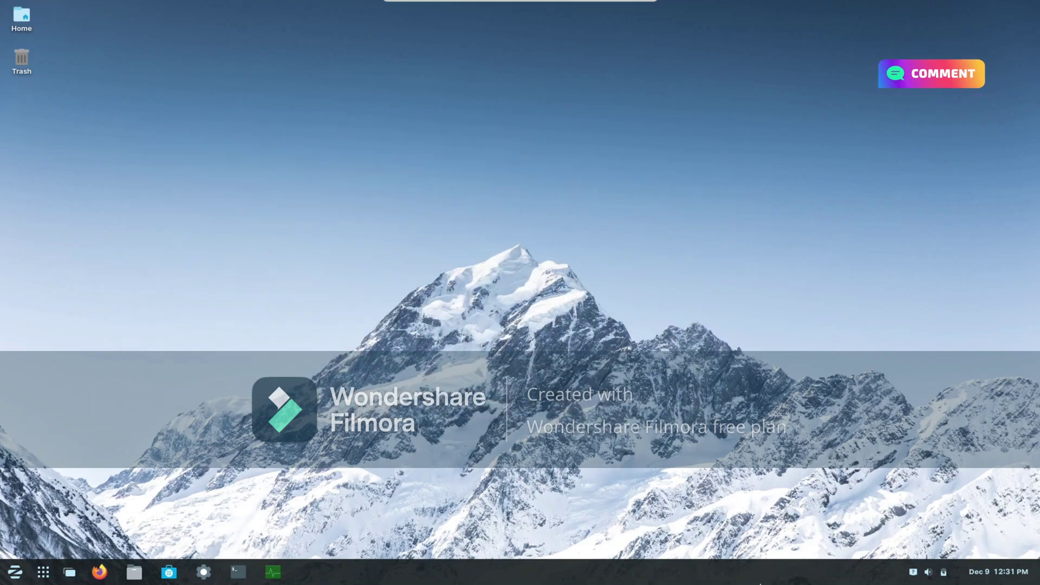
right_click(693, 572)
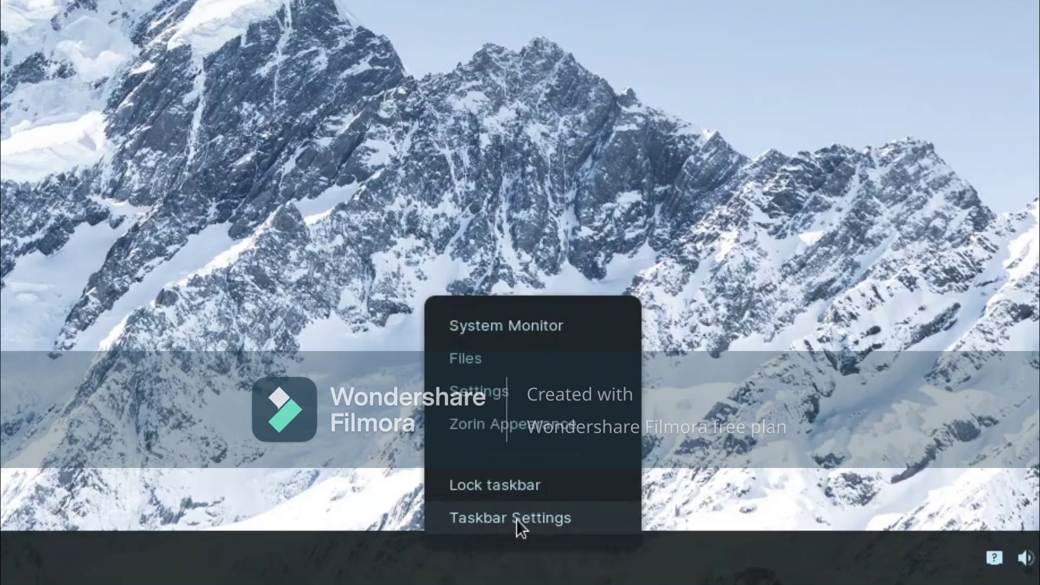
left_click(686, 554)
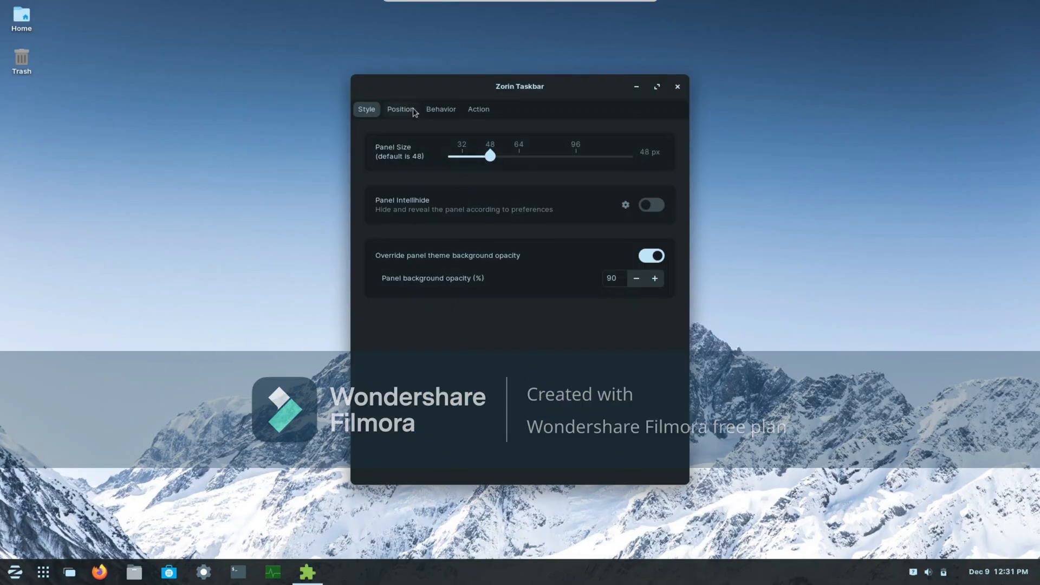
left_click(411, 113)
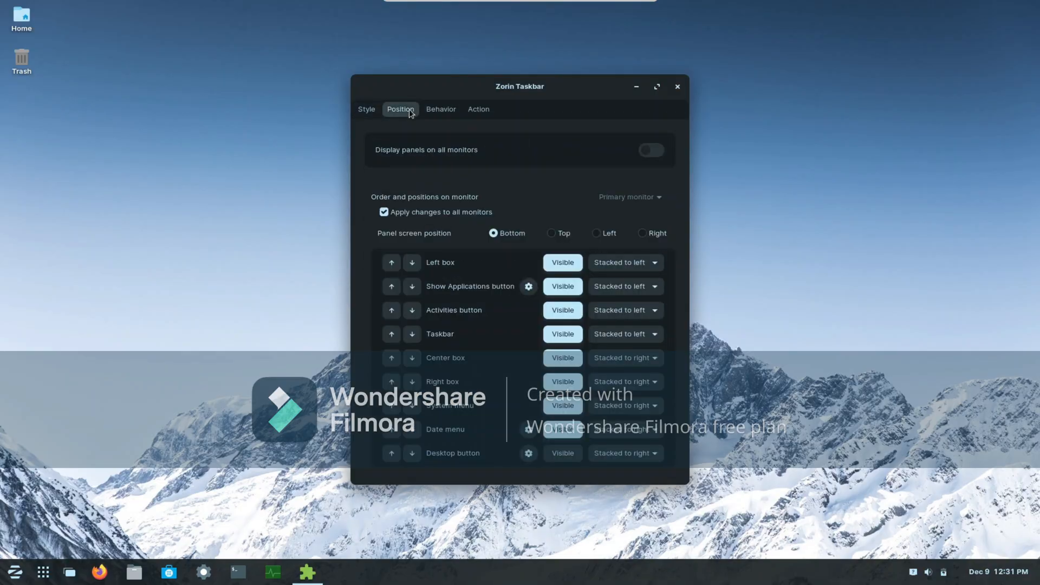
double_click(459, 88)
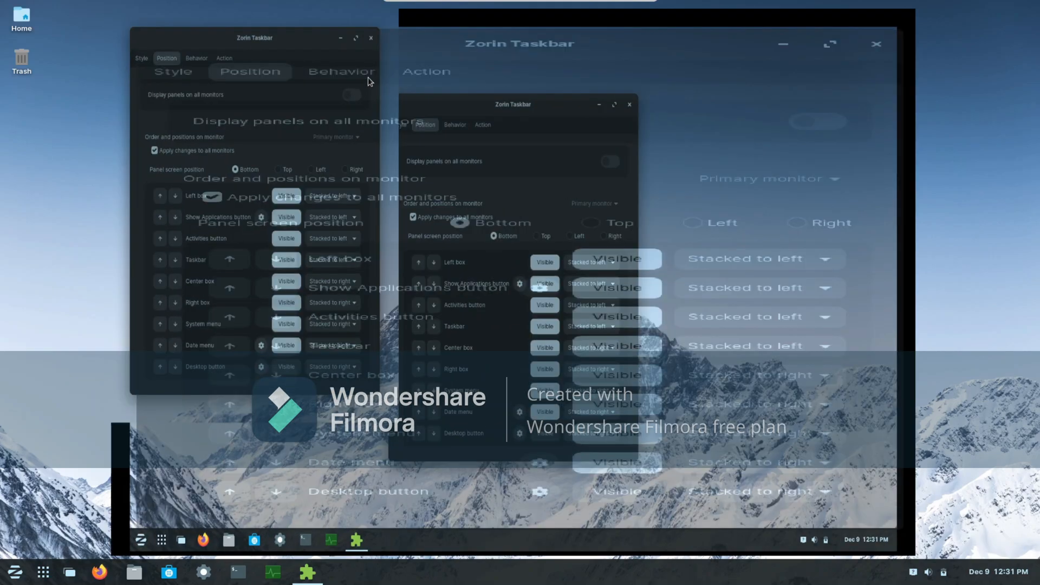
Restore the window size and set the Taskbar element's placement to Monitor Center
left_click_drag(716, 13, 546, 93)
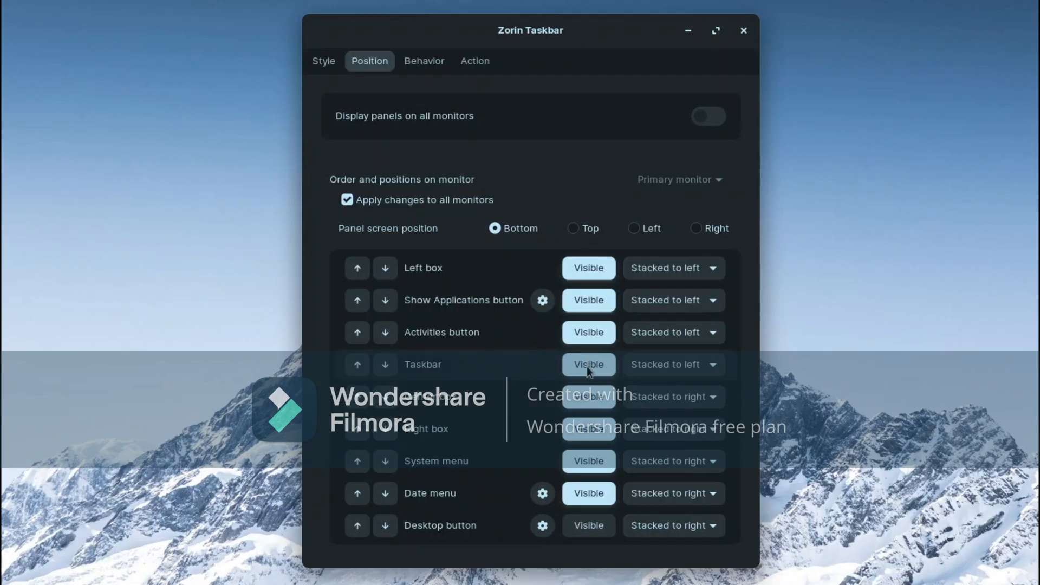
left_click(671, 366)
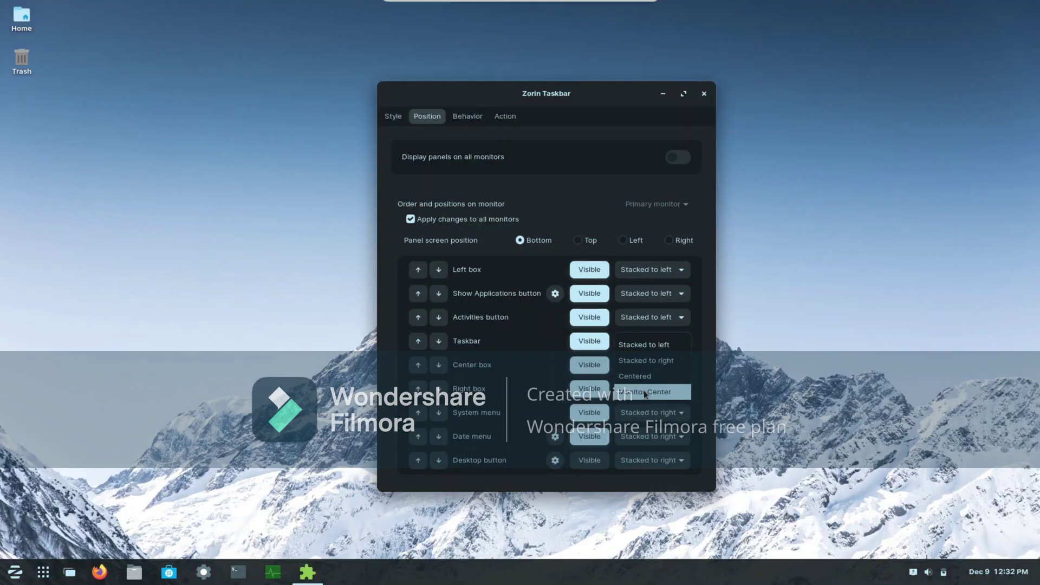
left_click(664, 433)
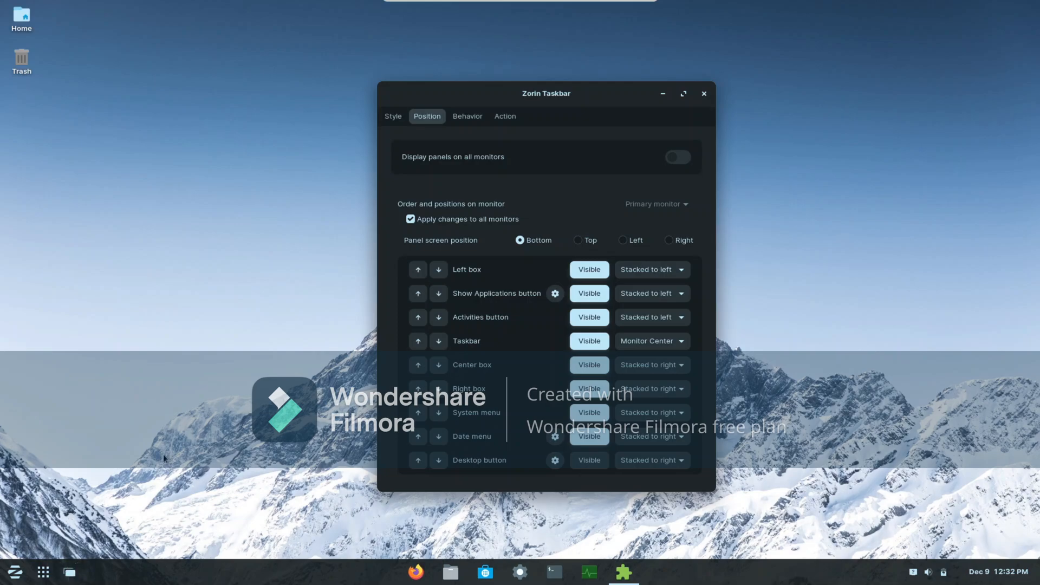
left_click(654, 317)
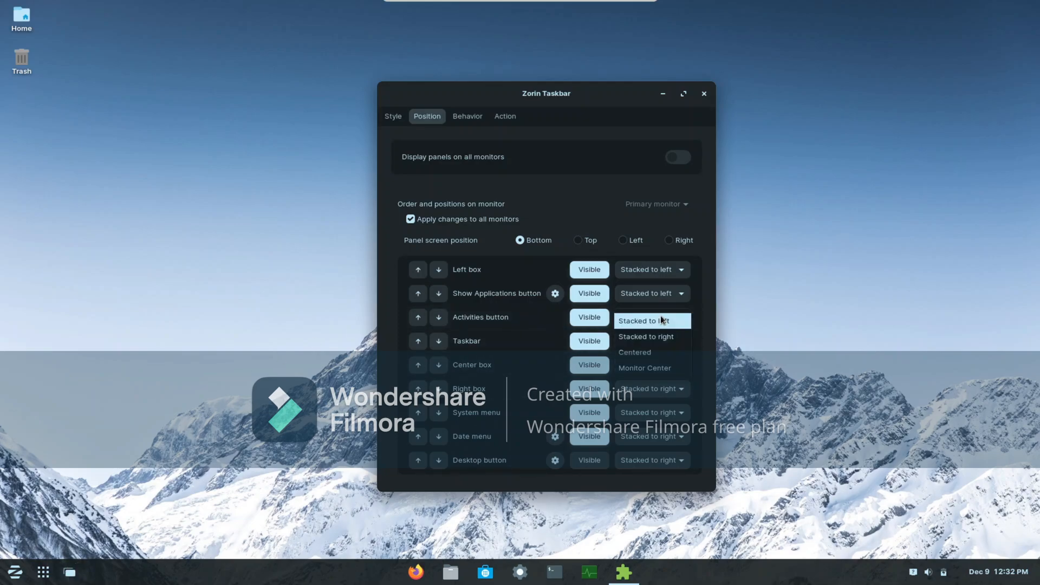
left_click(655, 369)
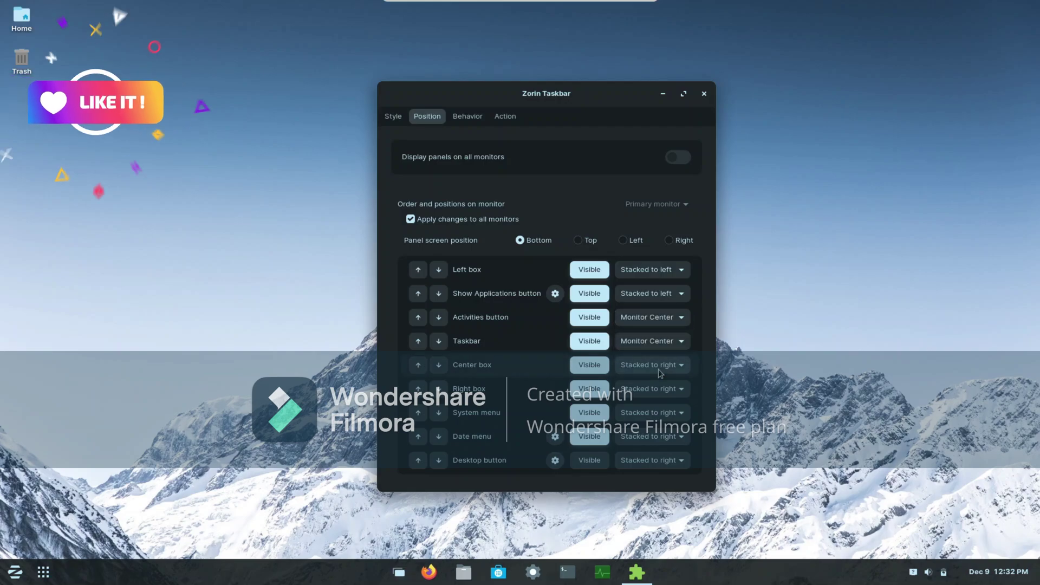
left_click(652, 320)
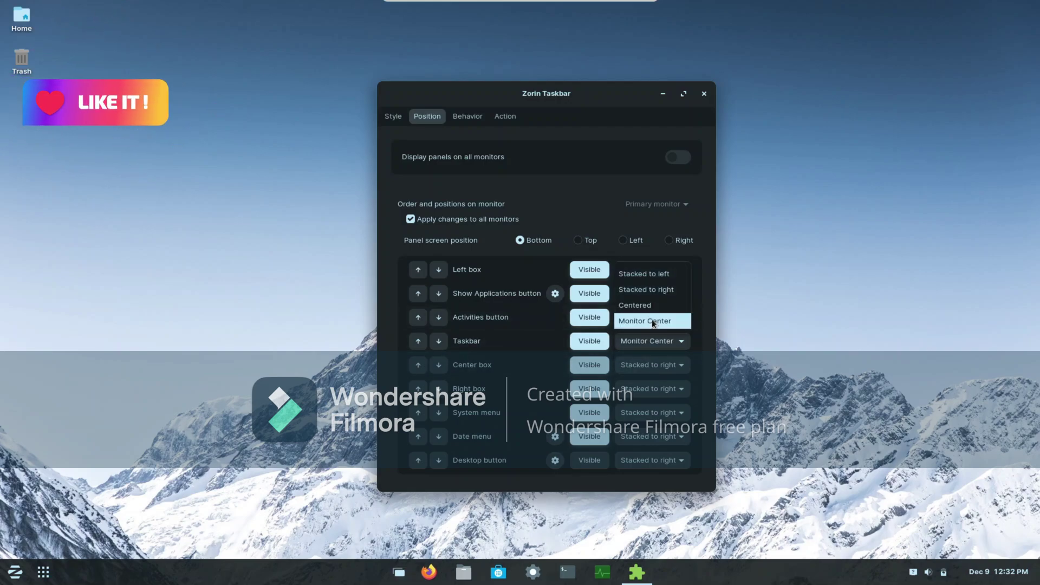
left_click(654, 277)
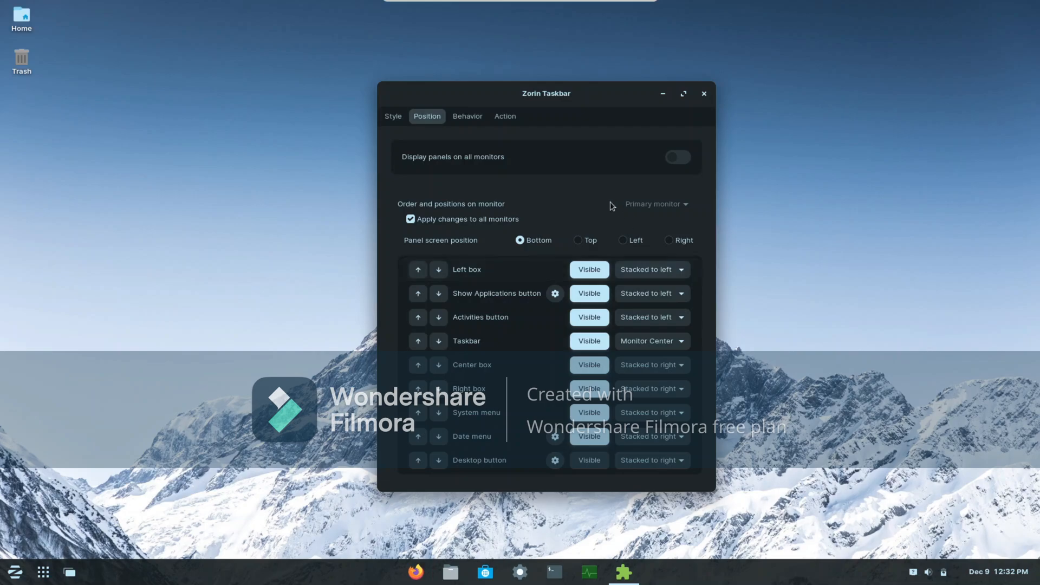
Glance through the Behavior, Action and Style settings, then close Zorin Taskbar settings
left_click(478, 117)
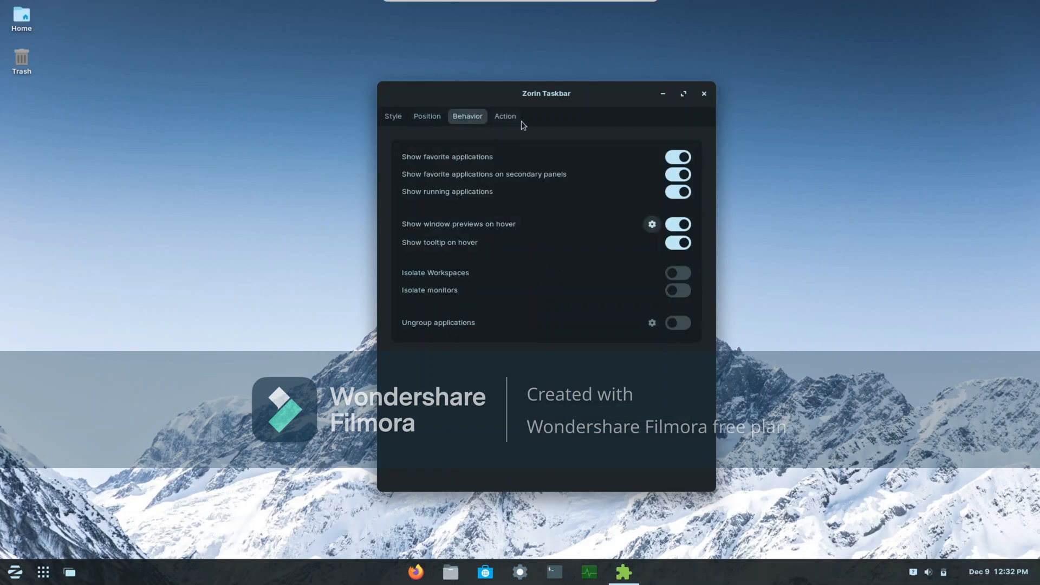
left_click(505, 116)
left_click(393, 117)
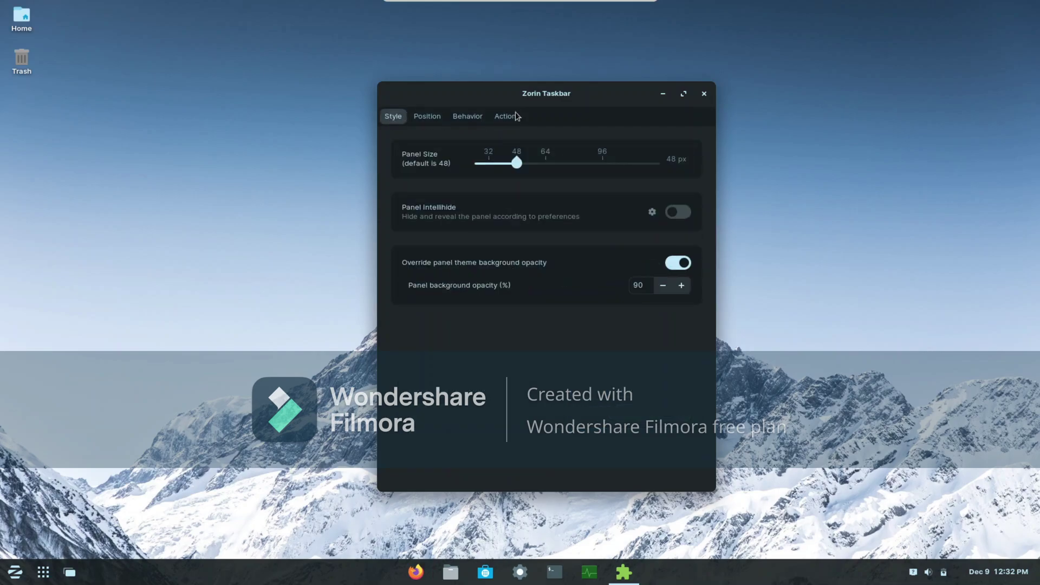
left_click(708, 96)
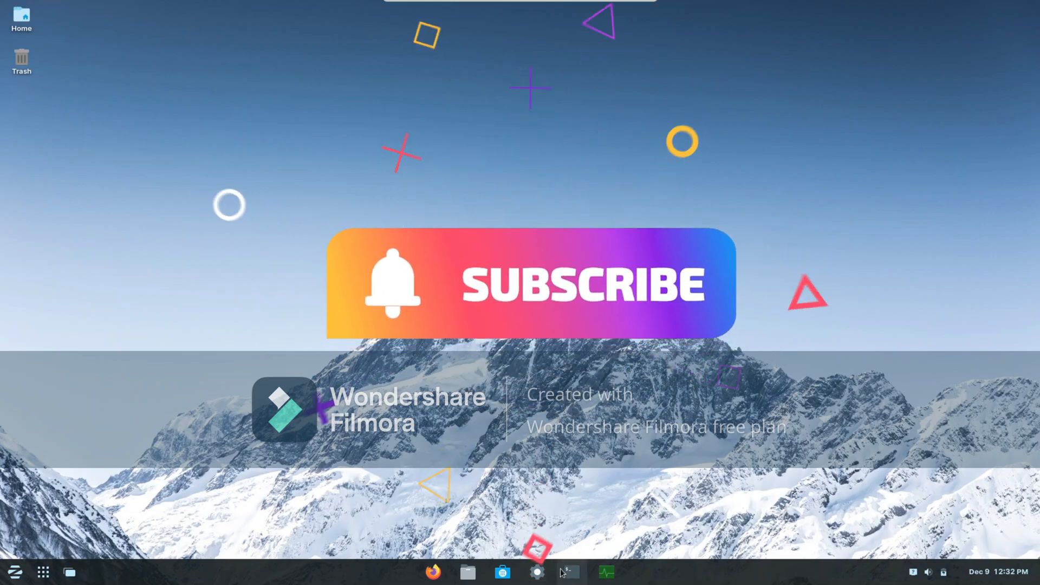